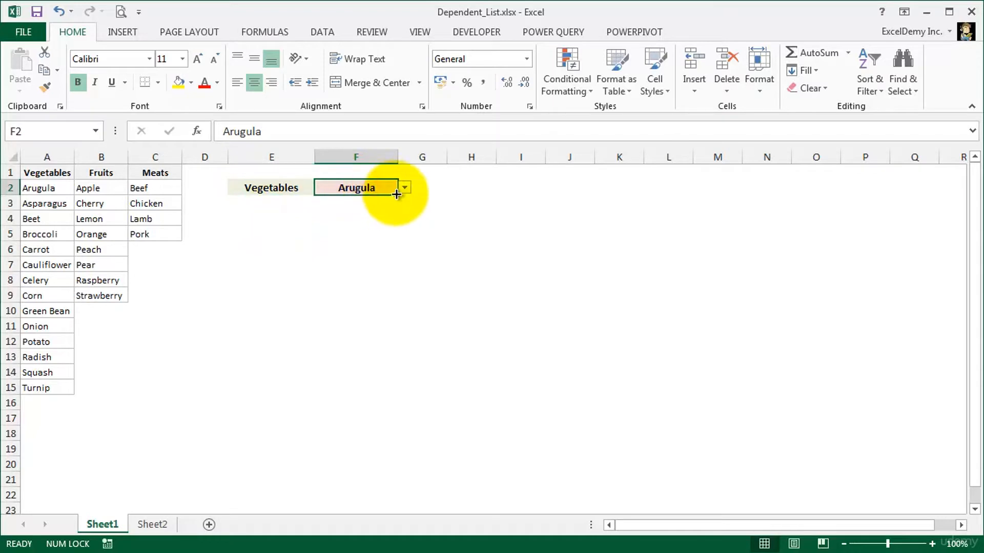
# - Look through the items offered by the dropdown list in cell F2 on Sheet1
pyautogui.click(405, 187)
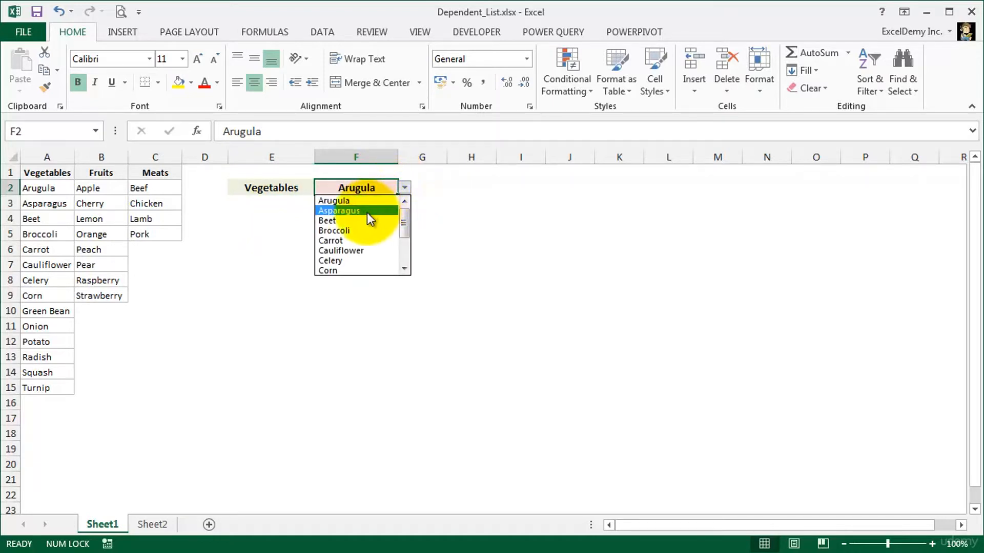
pyautogui.moveTo(405, 227)
pyautogui.mouseDown()
pyautogui.moveTo(402, 265)
pyautogui.moveTo(402, 214)
pyautogui.mouseUp()
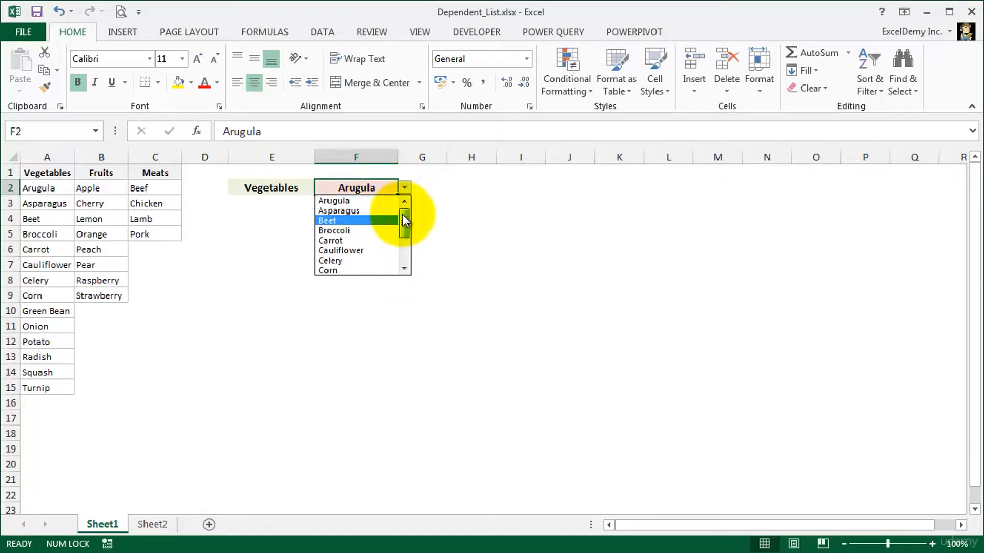
pyautogui.click(281, 185)
# - Choose Fruits in cell E2 and check the items offered by the dropdown list in F2
pyautogui.click(283, 187)
pyautogui.click(321, 189)
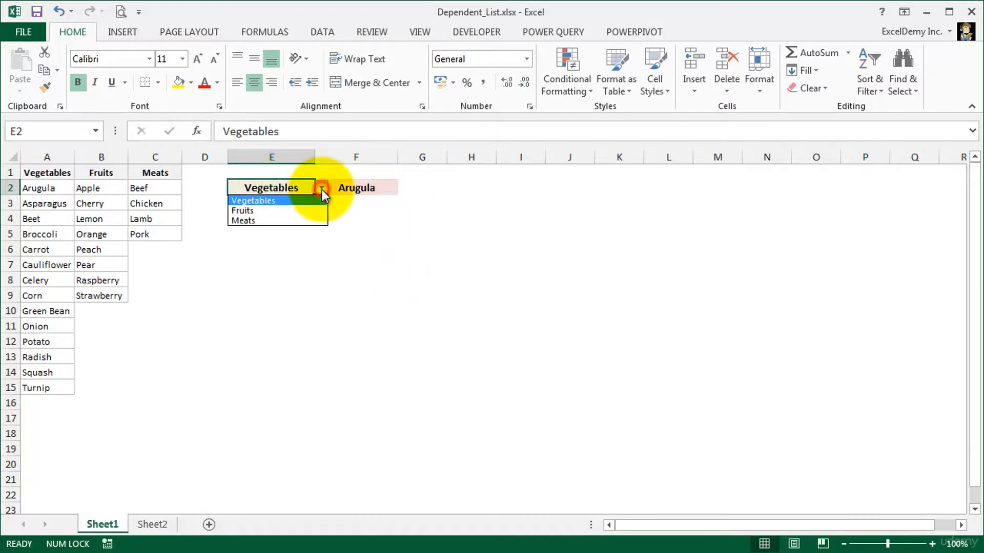
pyautogui.click(267, 208)
pyautogui.click(341, 191)
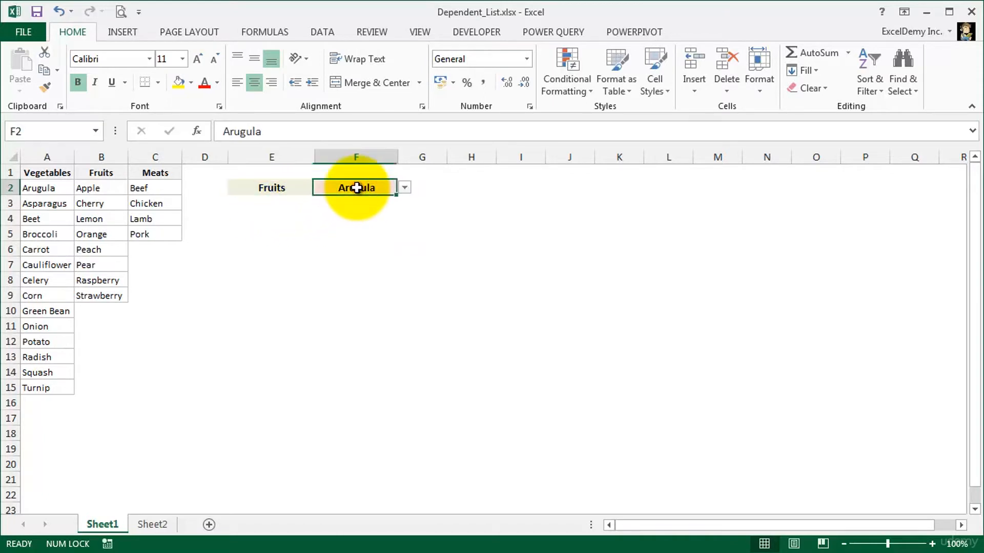
pyautogui.click(403, 187)
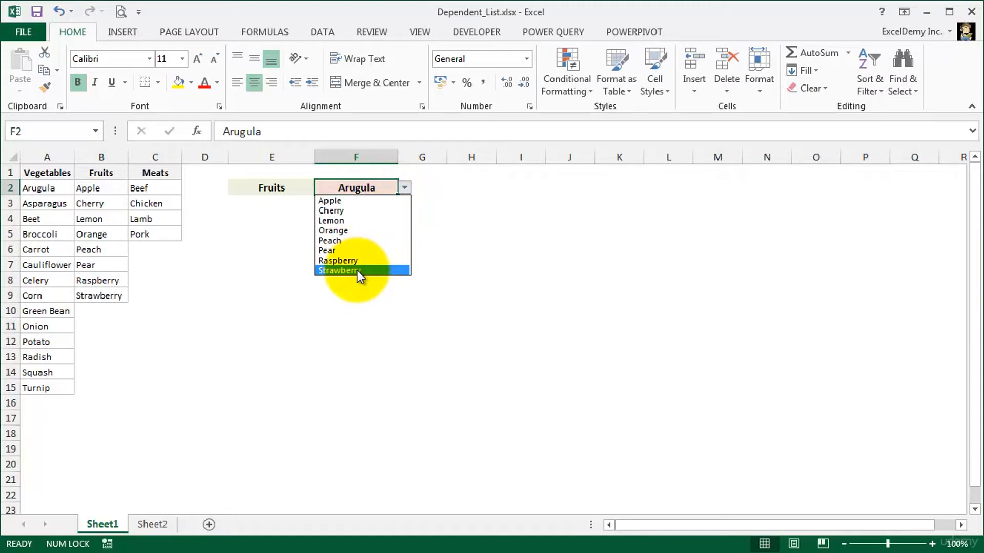
pyautogui.click(405, 188)
# - Choose Meats in cell E2 and check the items offered by the dropdown list in F2
pyautogui.click(286, 189)
pyautogui.click(322, 188)
pyautogui.click(260, 221)
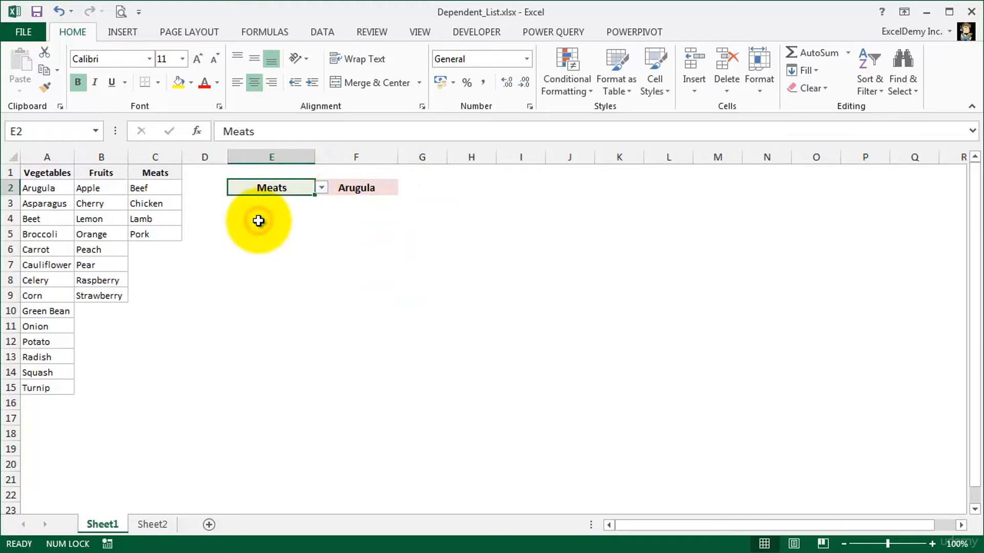
pyautogui.click(347, 191)
pyautogui.click(405, 187)
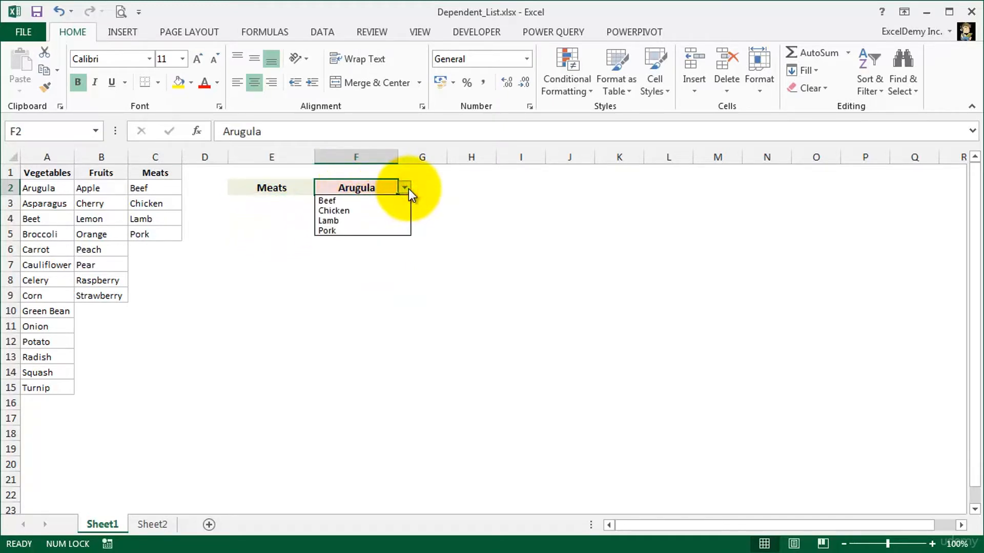
pyautogui.click(408, 189)
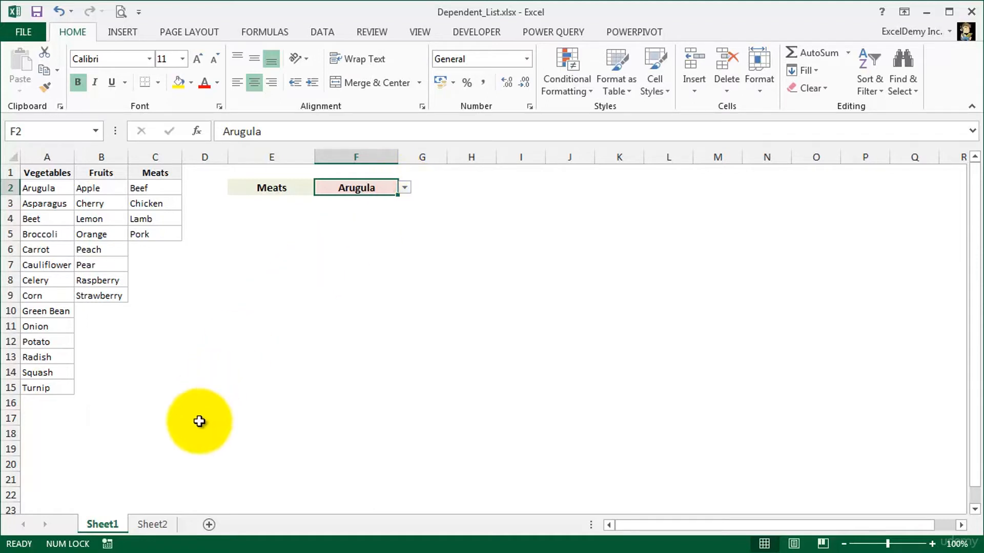
# - Inspect the cell ranges behind the workbook's defined names Fruits, Meats and Vegetables, one after another
pyautogui.click(161, 530)
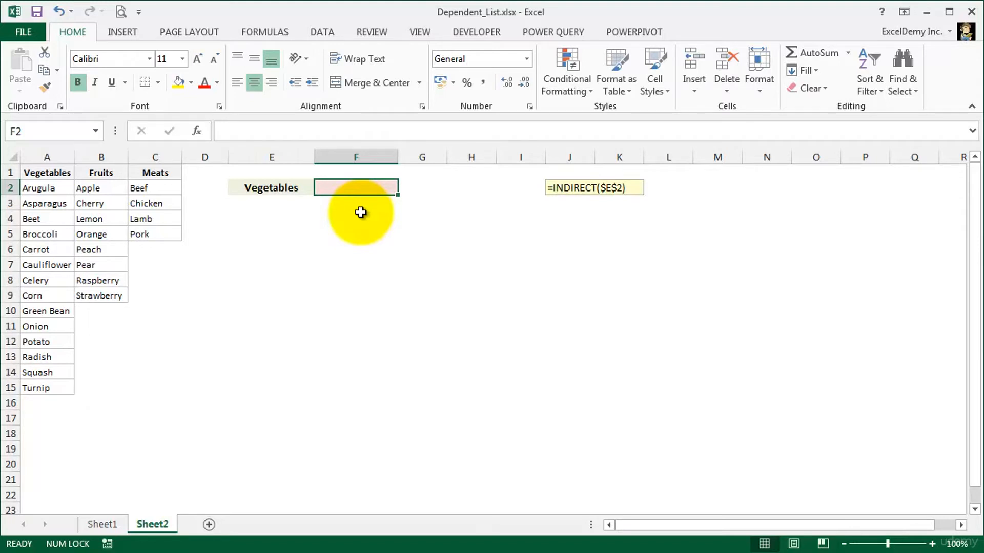
pyautogui.click(95, 131)
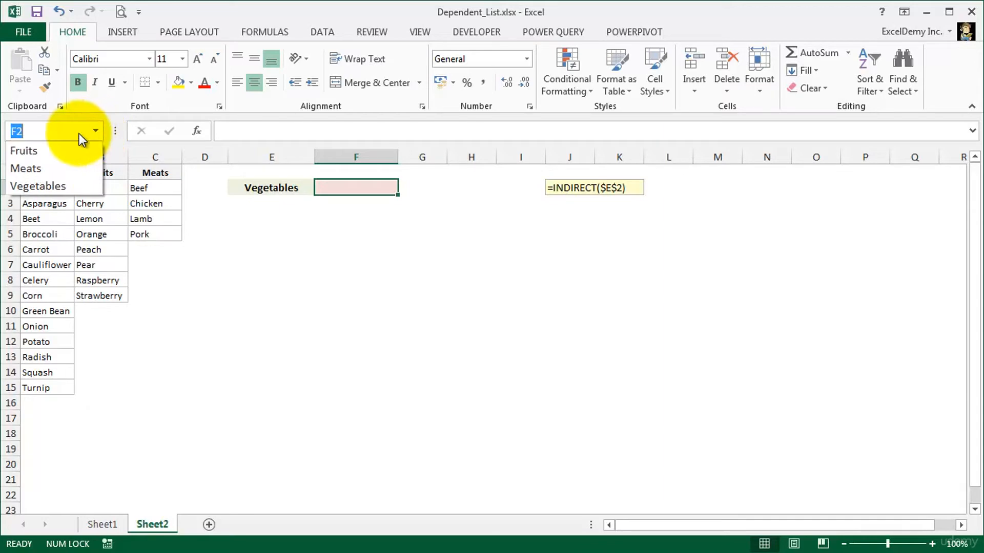
pyautogui.click(38, 150)
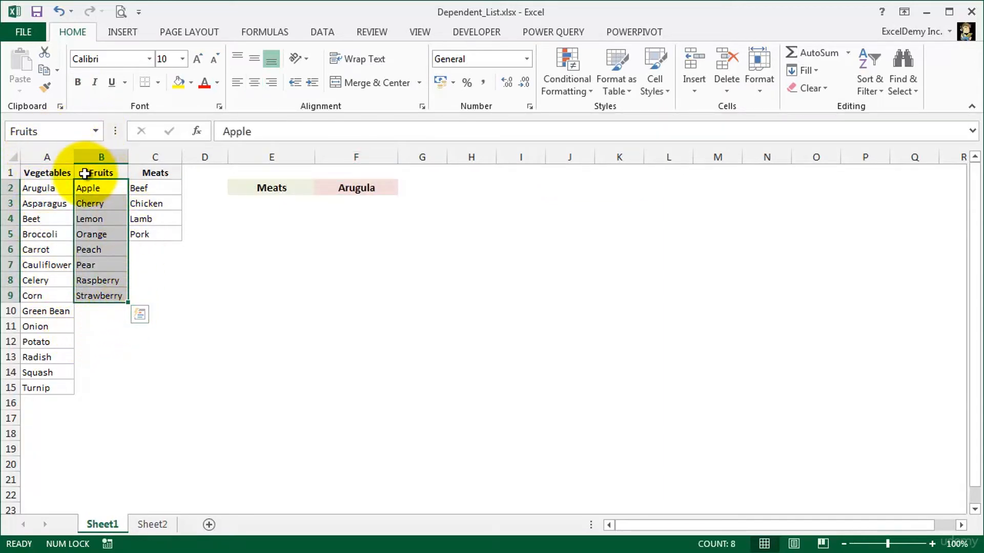
pyautogui.click(95, 131)
pyautogui.click(57, 168)
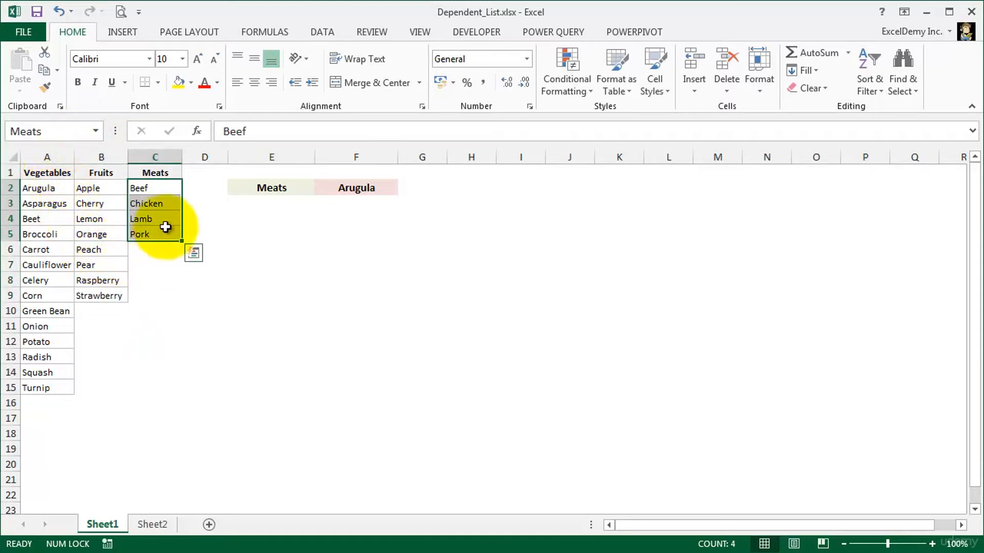
pyautogui.click(95, 131)
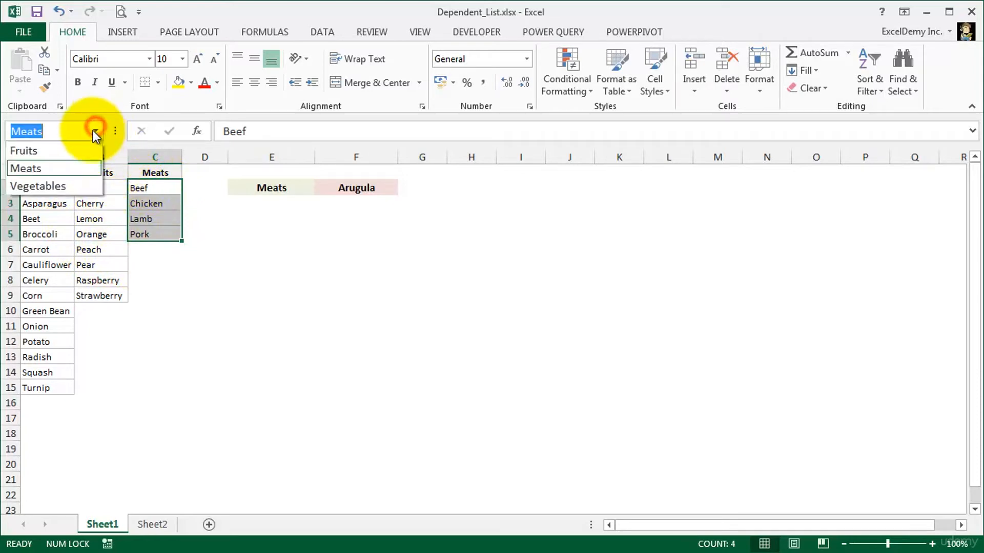
pyautogui.click(61, 188)
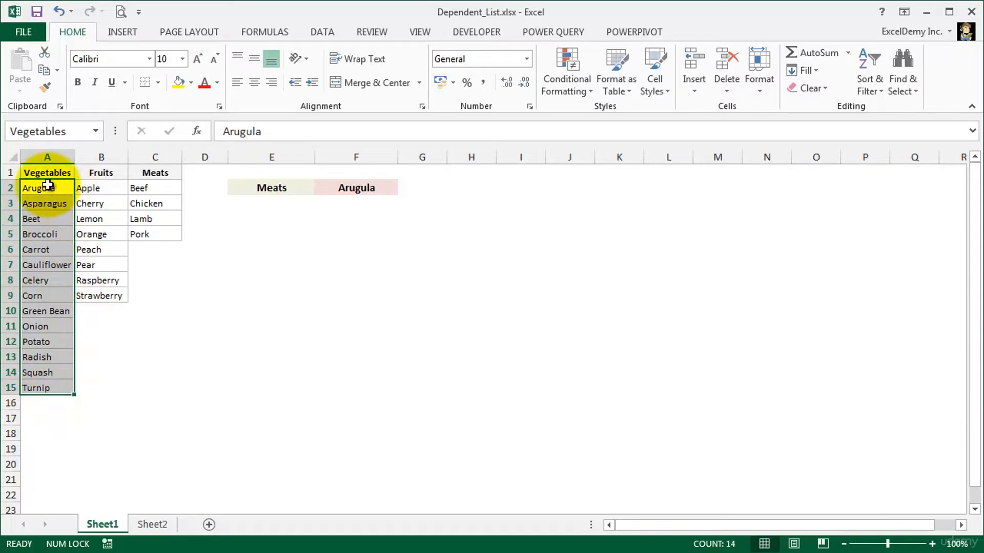
# - Add List data validation with source =$A$1:$C$1 to cell E2 on Sheet2, and check its dropdown choices
pyautogui.click(152, 525)
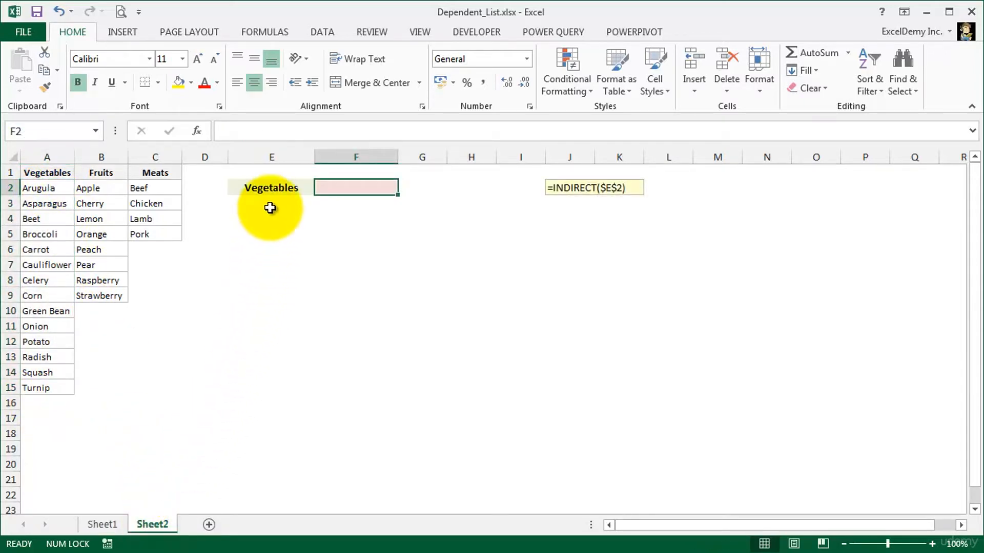
pyautogui.click(272, 188)
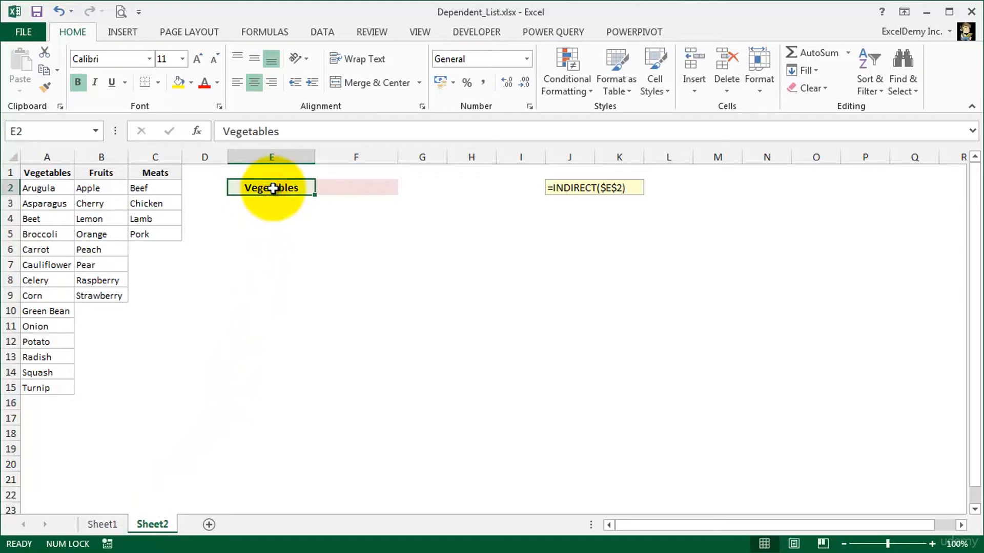
pyautogui.click(320, 32)
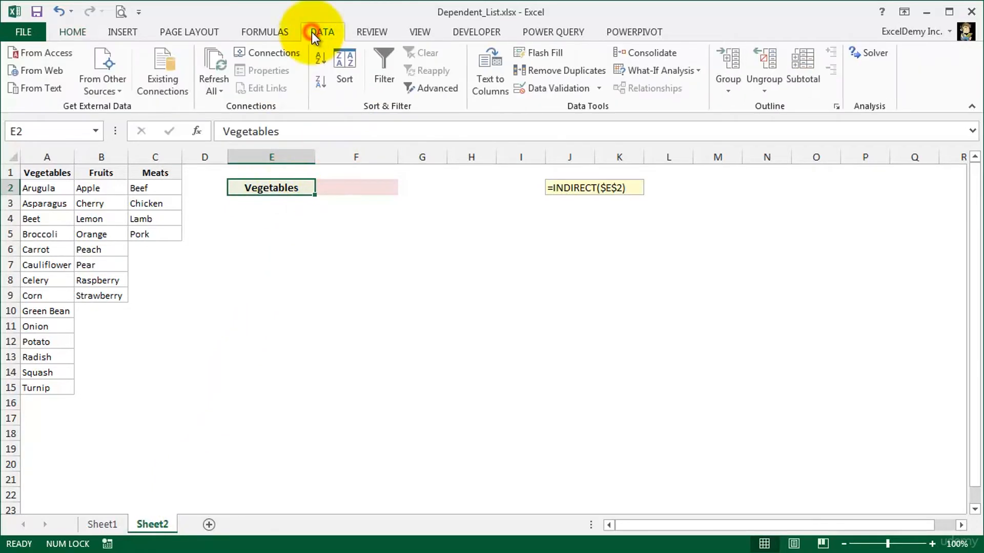
pyautogui.click(542, 88)
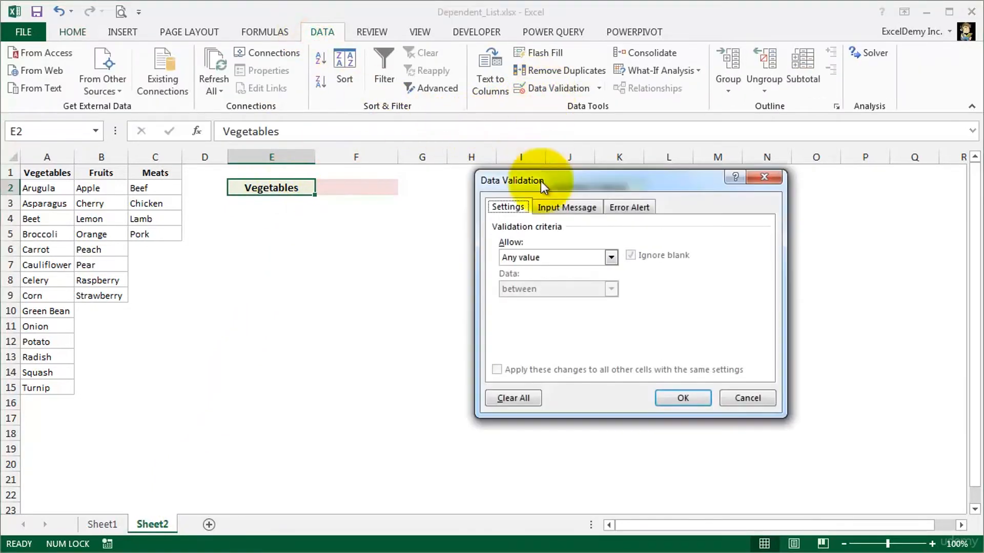
pyautogui.click(610, 259)
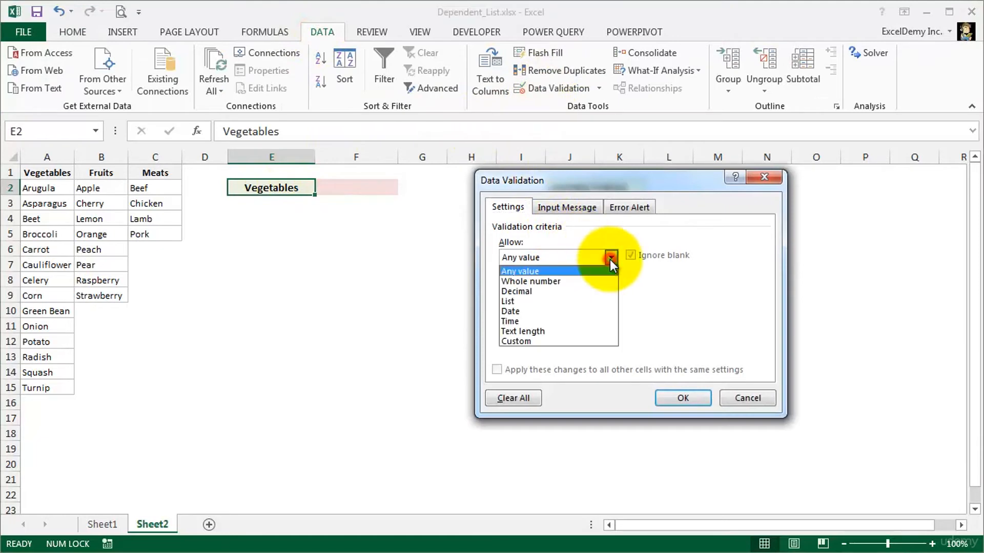
pyautogui.click(531, 301)
pyautogui.click(530, 319)
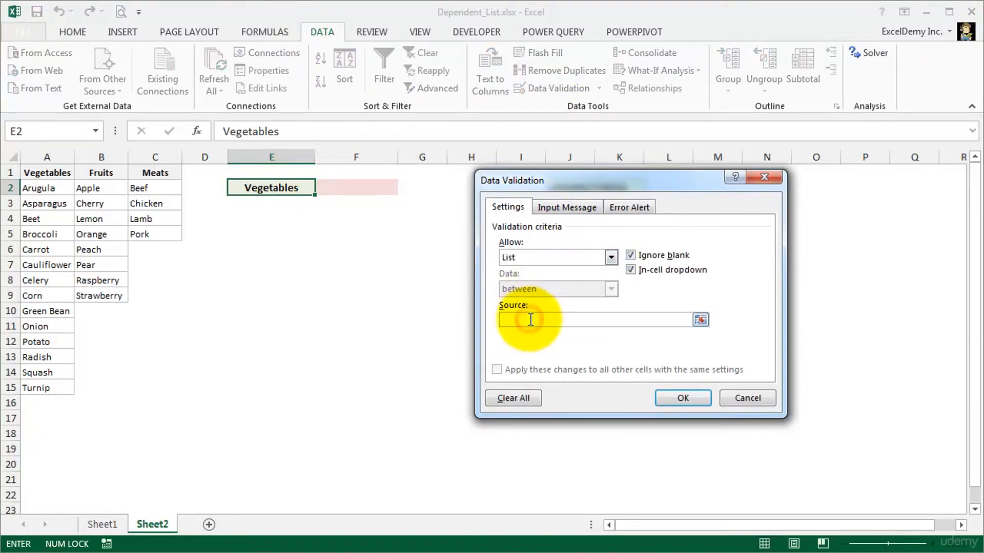
pyautogui.moveTo(41, 172); pyautogui.dragTo(135, 174)
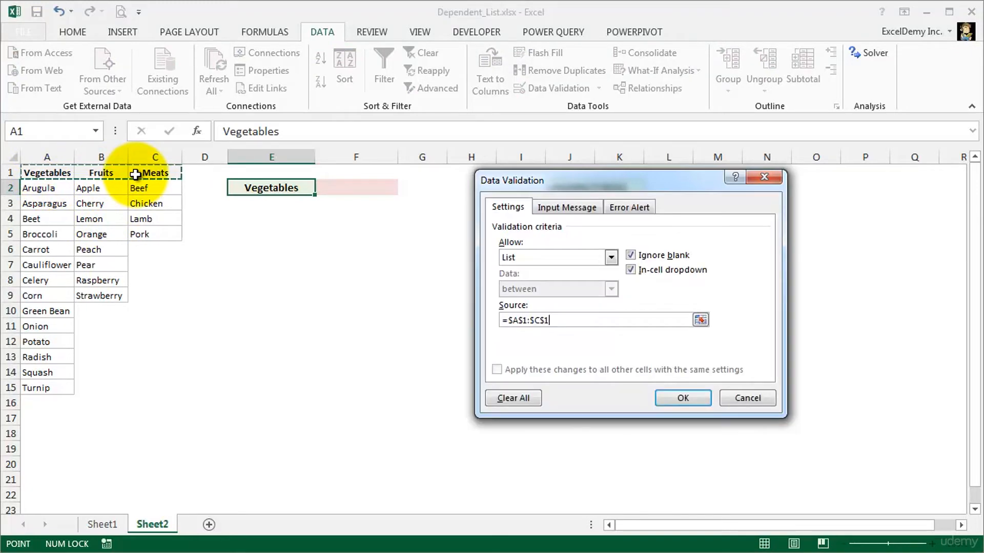
pyautogui.click(676, 396)
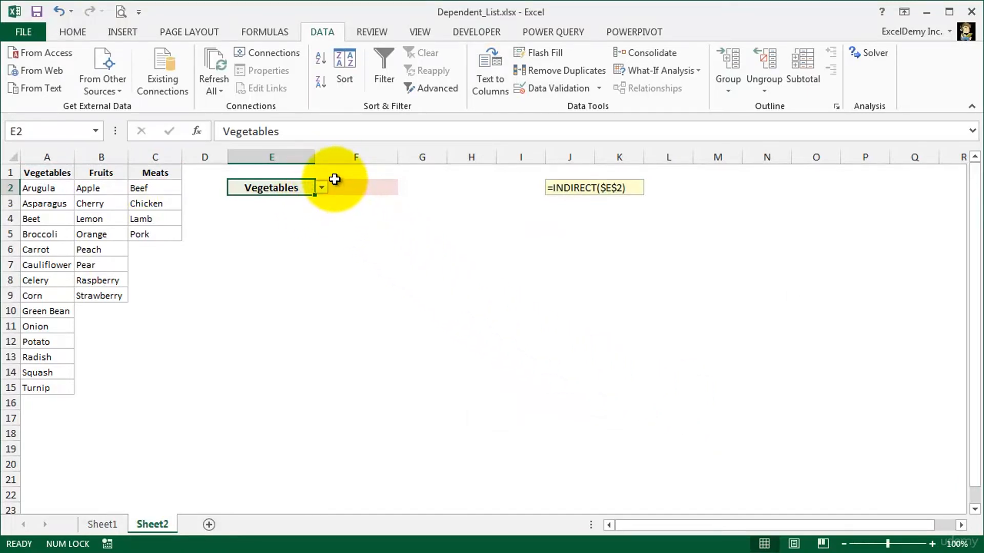
pyautogui.click(322, 188)
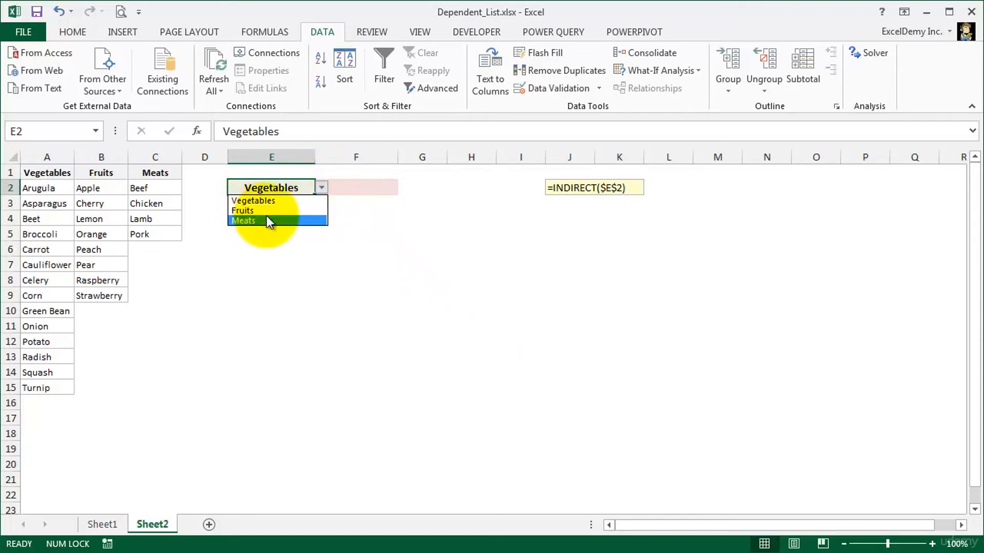
pyautogui.click(346, 189)
# - Add List data validation to cell F2 with the source =INDIRECT(E2)
pyautogui.click(347, 188)
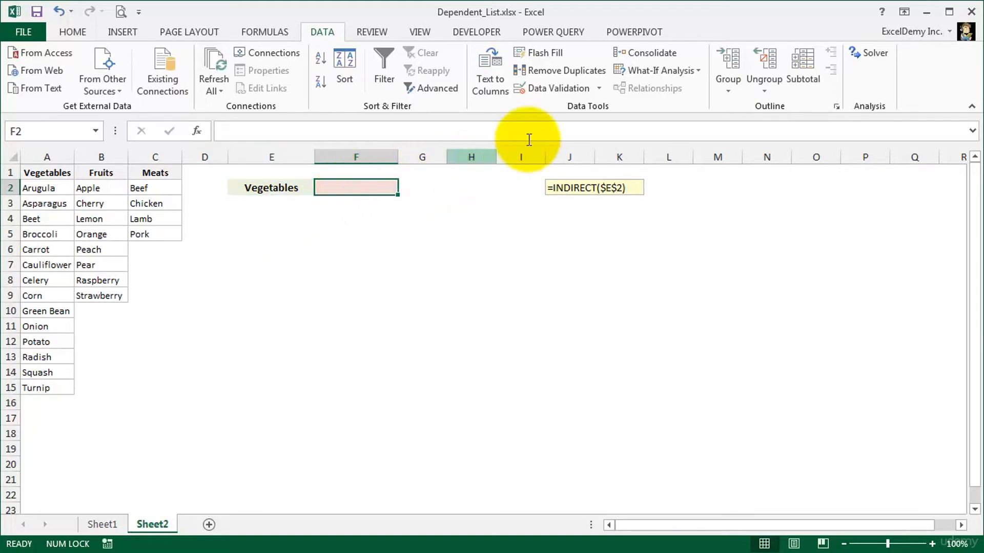
pyautogui.click(573, 87)
pyautogui.click(609, 257)
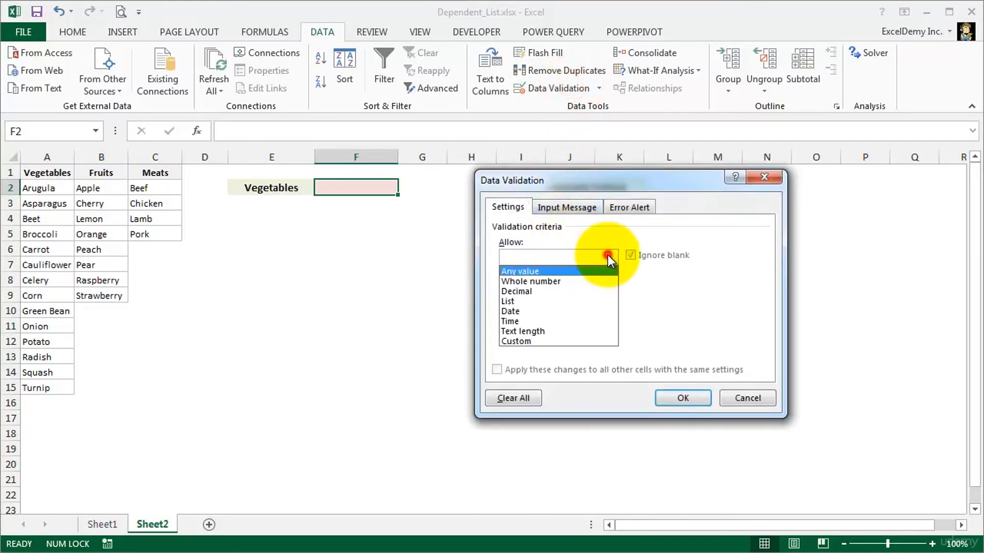
pyautogui.click(522, 303)
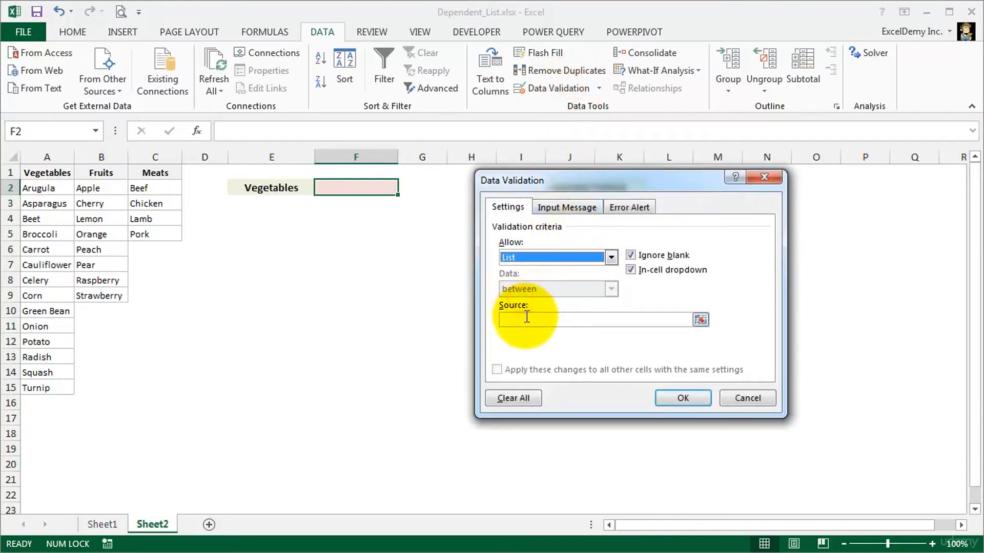
pyautogui.click(526, 319)
pyautogui.write('=')
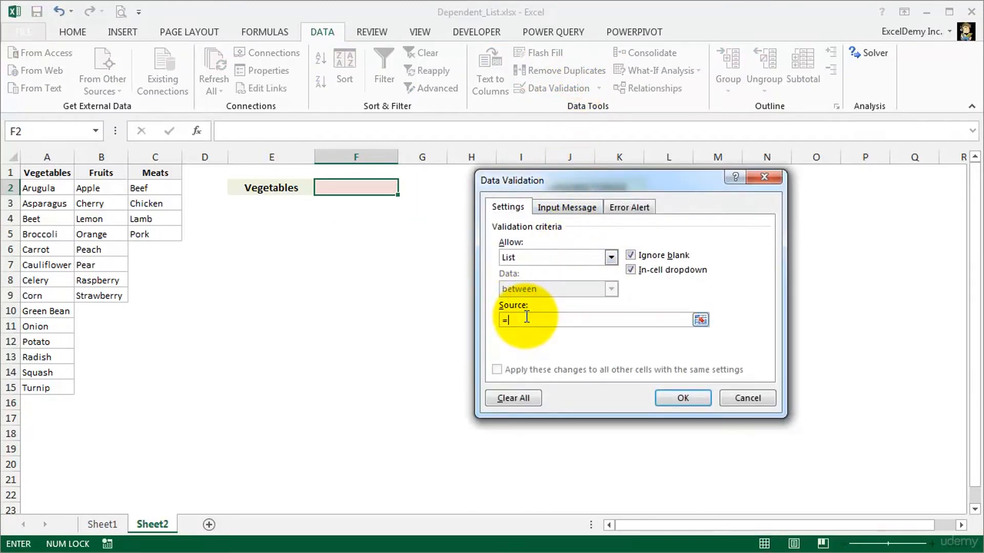
pyautogui.write('INDIRECT(E2)')
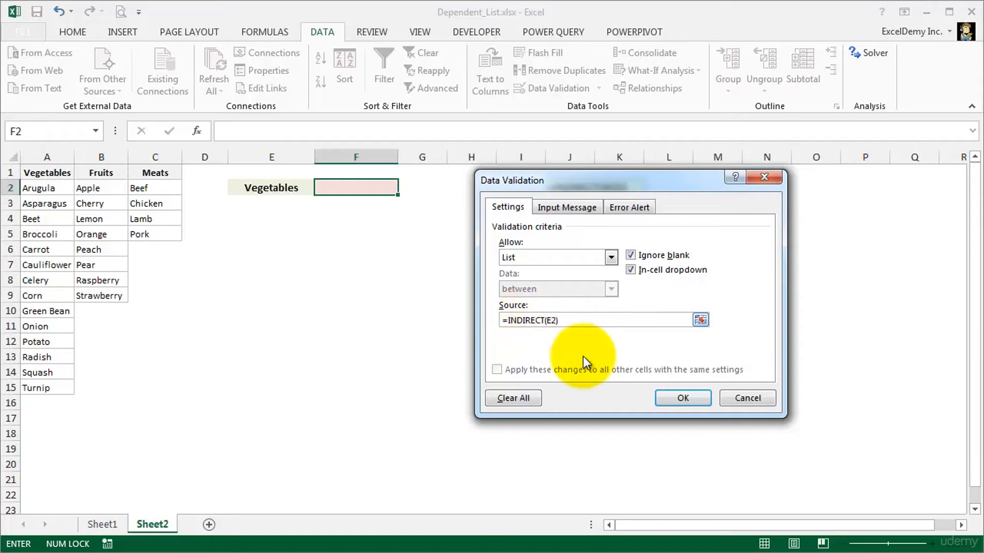
pyautogui.click(663, 395)
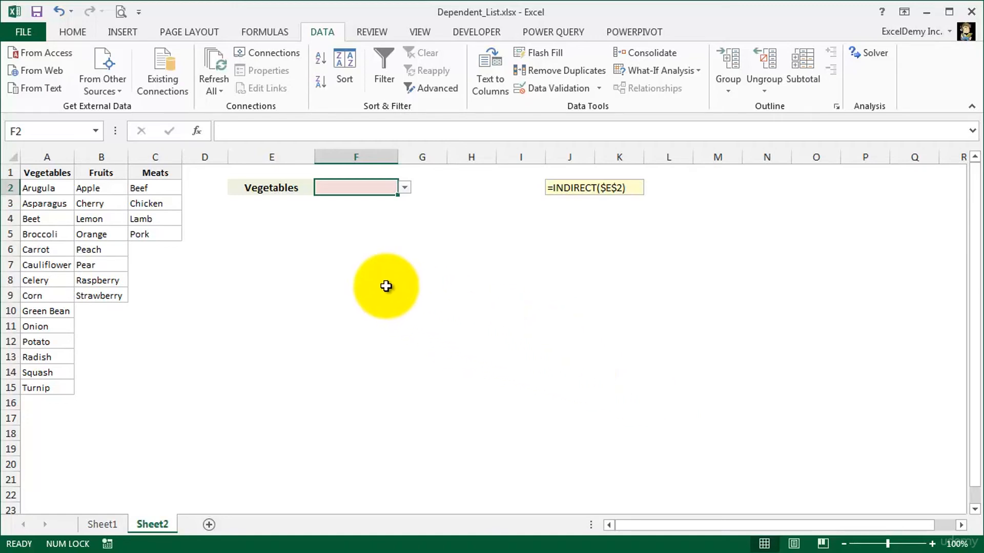
# - Check the items that the new dropdown list in F2 offers for Vegetables
pyautogui.click(278, 188)
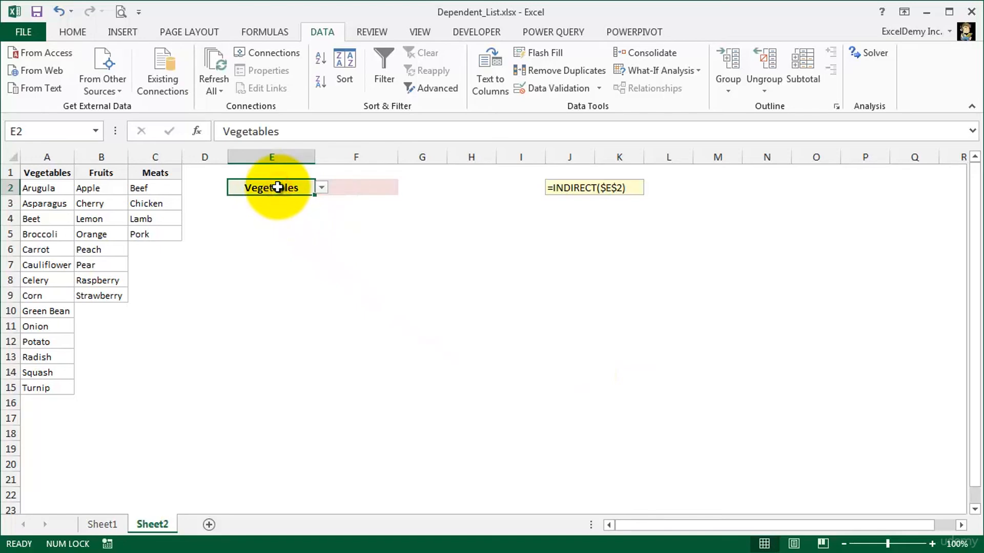
pyautogui.click(354, 187)
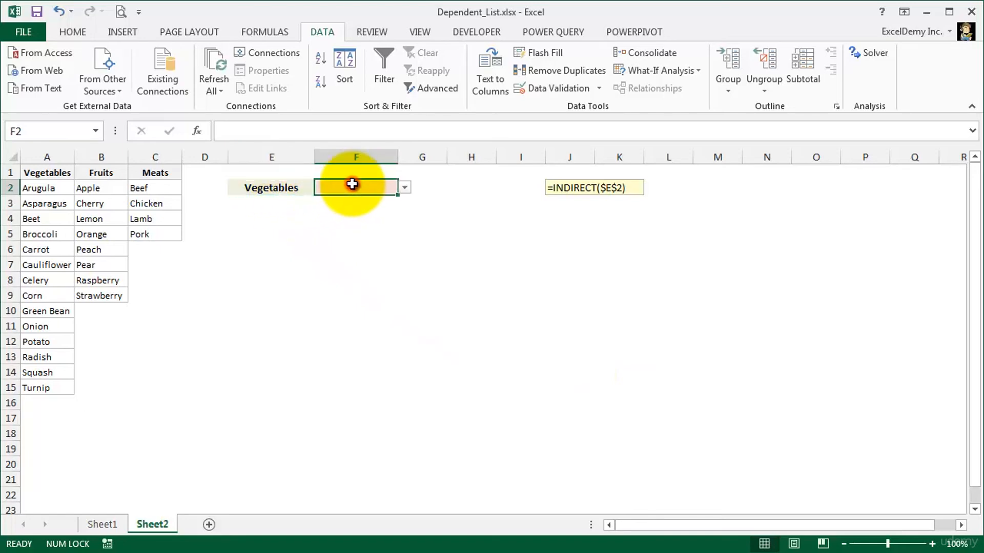
pyautogui.click(404, 188)
pyautogui.scroll(-3, 404, 226)
pyautogui.scroll(3, 407, 223)
pyautogui.click(406, 188)
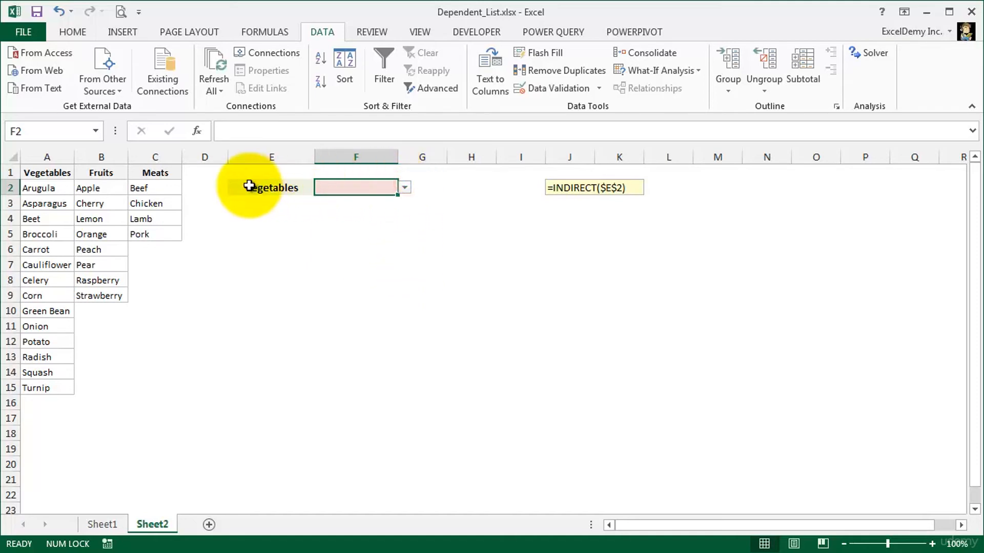
# - Switch E2 on Sheet2 to Fruits and check that the dropdown list in F2 follows
pyautogui.click(295, 187)
pyautogui.click(320, 188)
pyautogui.click(248, 210)
pyautogui.click(339, 190)
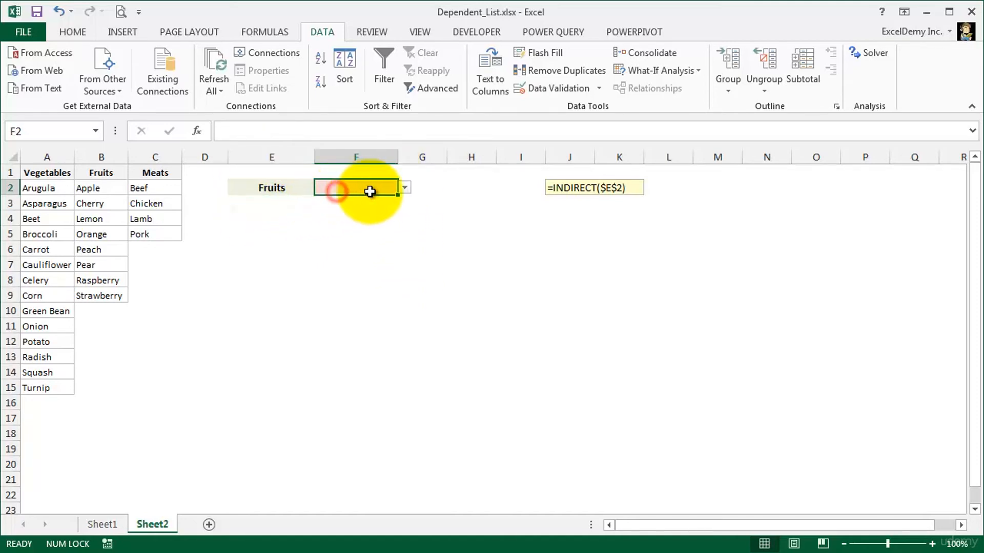
pyautogui.click(406, 189)
pyautogui.click(406, 188)
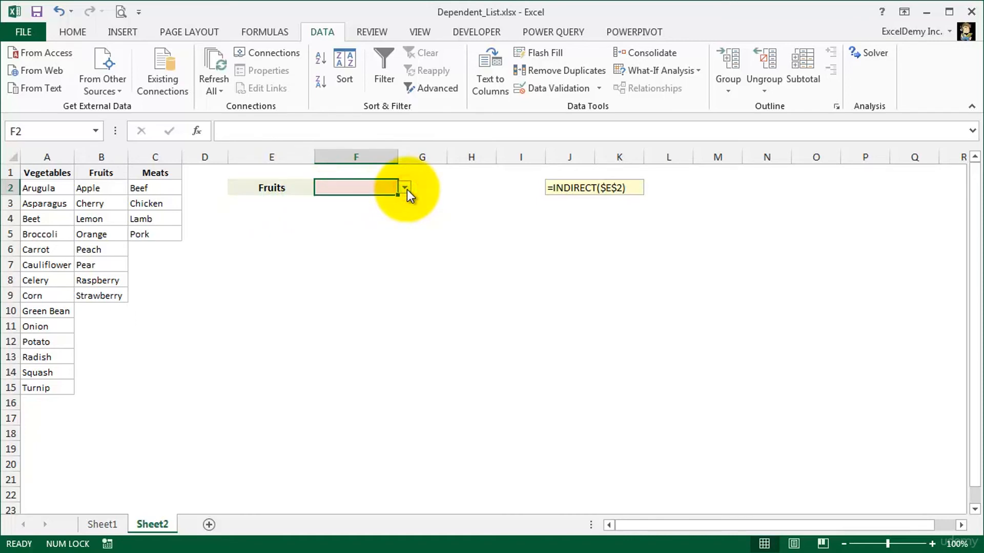
# - Set the category in cell E2 back to Vegetables
pyautogui.click(266, 189)
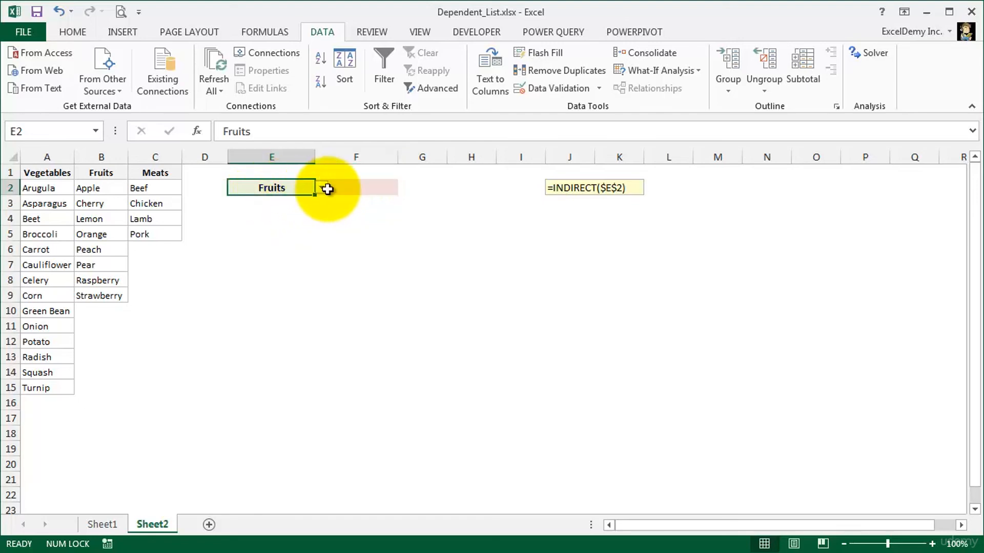
pyautogui.click(322, 188)
pyautogui.click(275, 199)
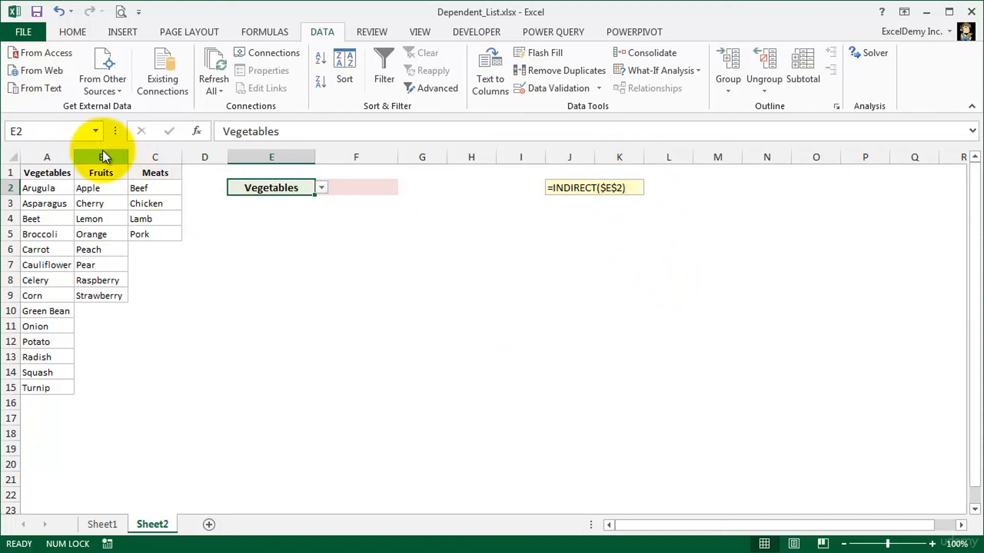
# - Check the workbook's defined names for Vegetables, and view the choices offered by the dropdown in F2
pyautogui.click(95, 131)
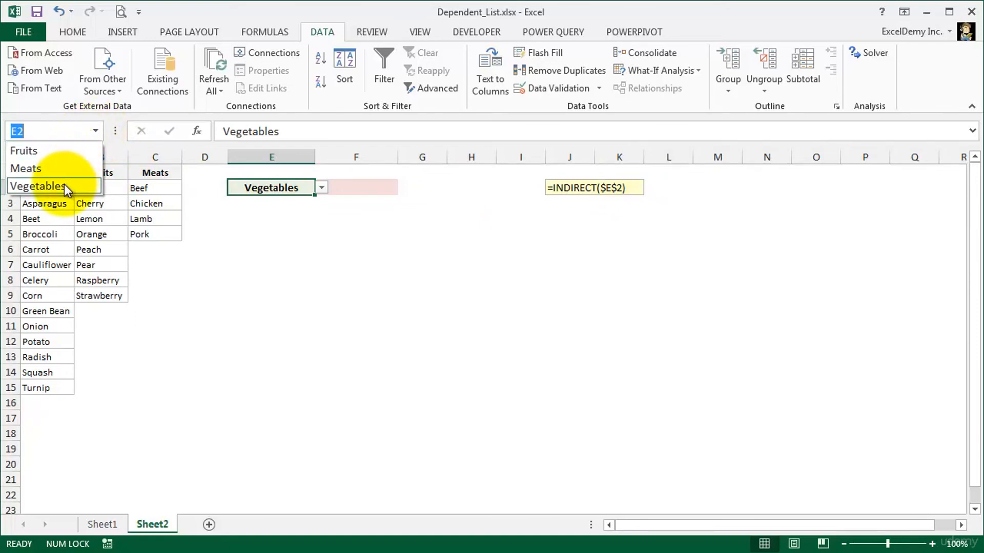
pyautogui.click(97, 129)
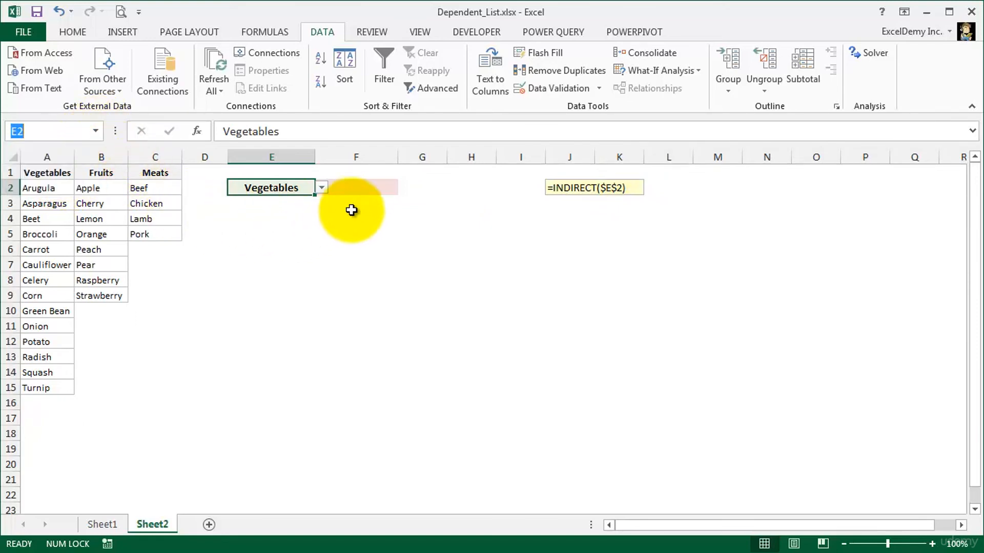
pyautogui.click(364, 189)
pyautogui.click(403, 188)
pyautogui.click(402, 189)
# - Change the category in cell E2 to Fruits using its dropdown list
pyautogui.click(275, 188)
pyautogui.click(321, 188)
pyautogui.click(265, 209)
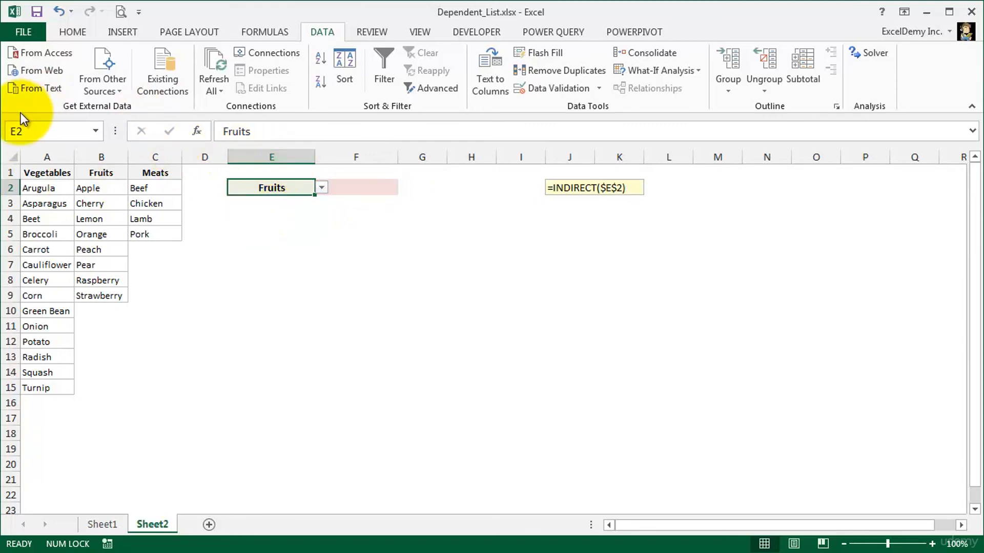
# - Look up the Fruits named range among the defined names, and review the items F2's dropdown offers for it
pyautogui.click(98, 132)
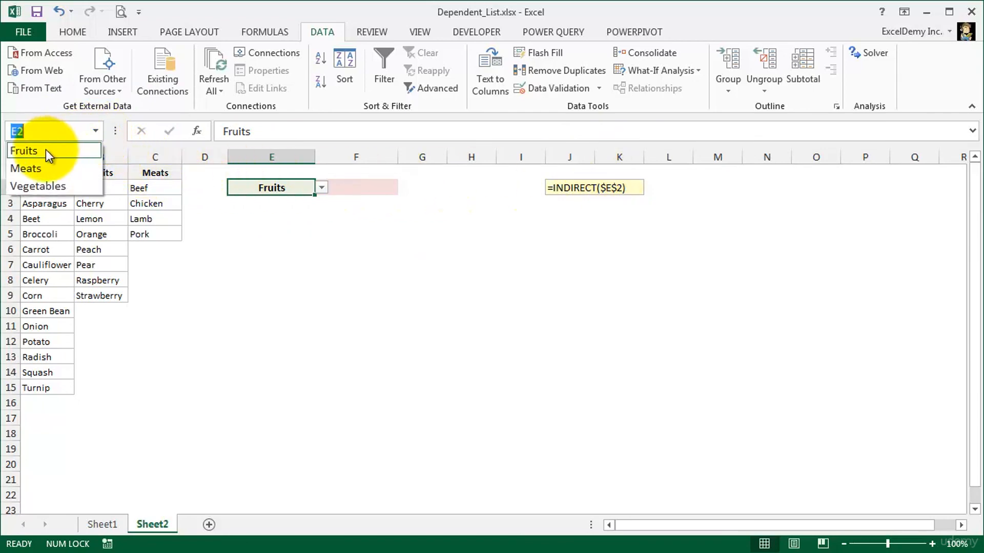
pyautogui.click(94, 132)
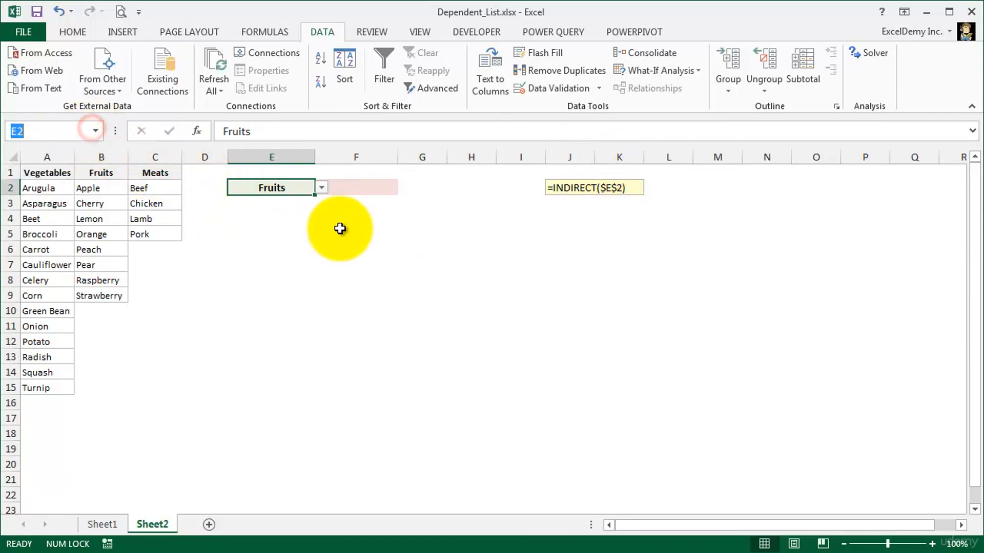
pyautogui.click(348, 187)
pyautogui.click(406, 189)
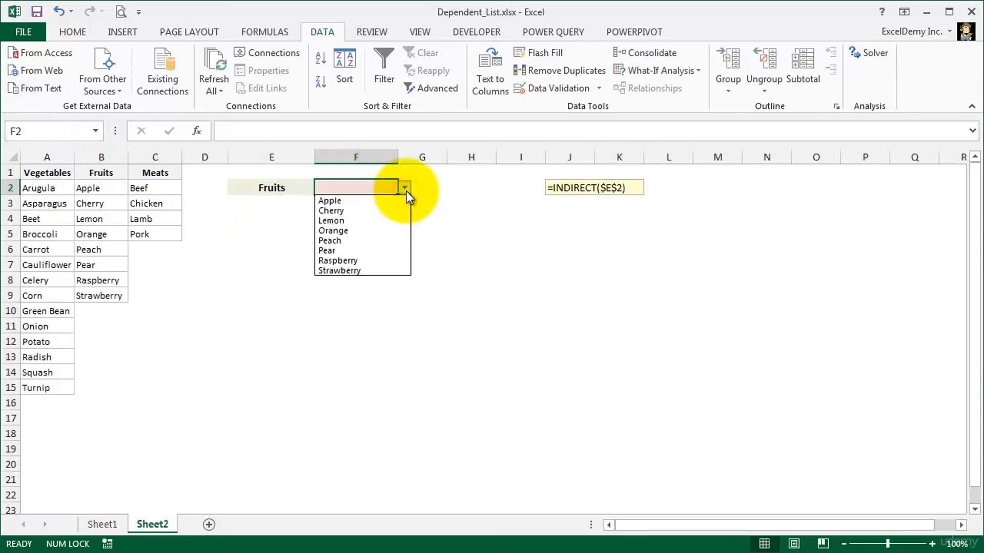
pyautogui.click(406, 191)
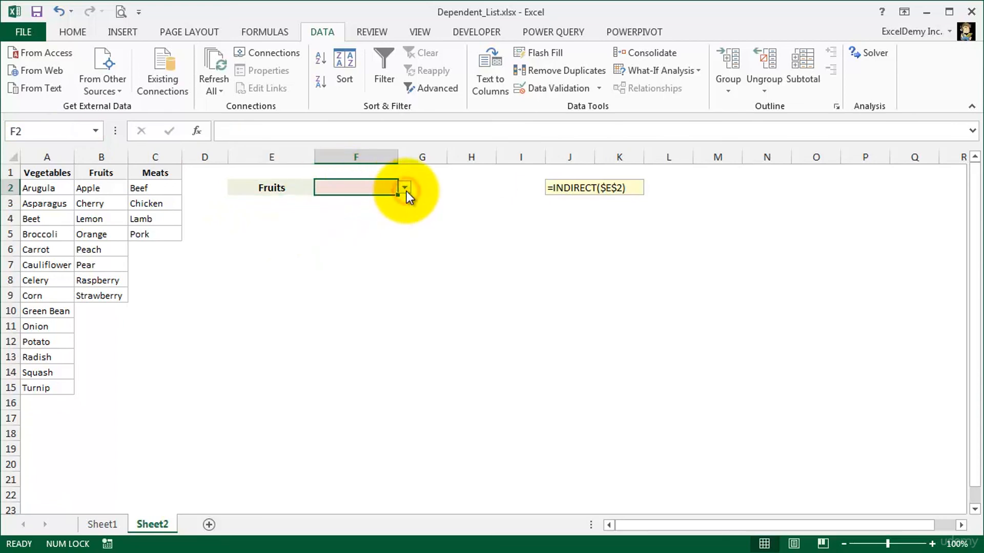